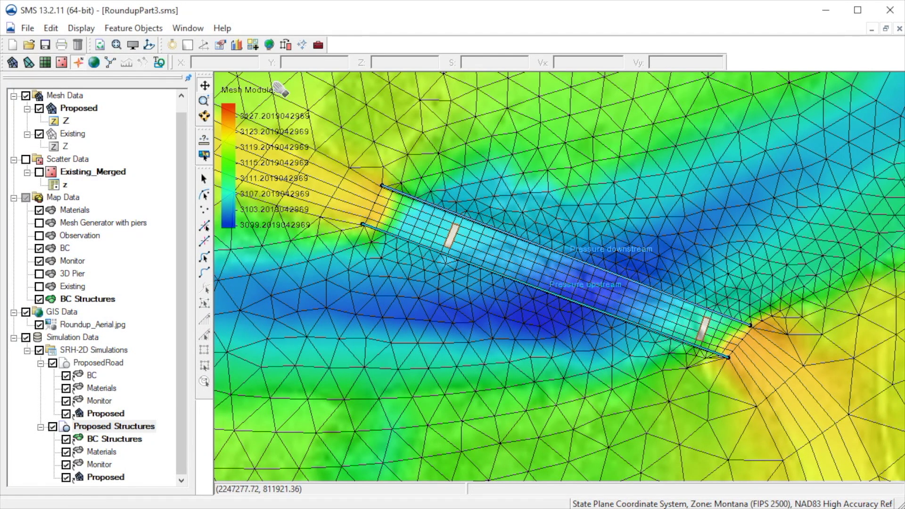
Zoom and pan onto the straight road section crossing the channel, and activate the BC Structures coverage
scroll(570, 348, up, 5)
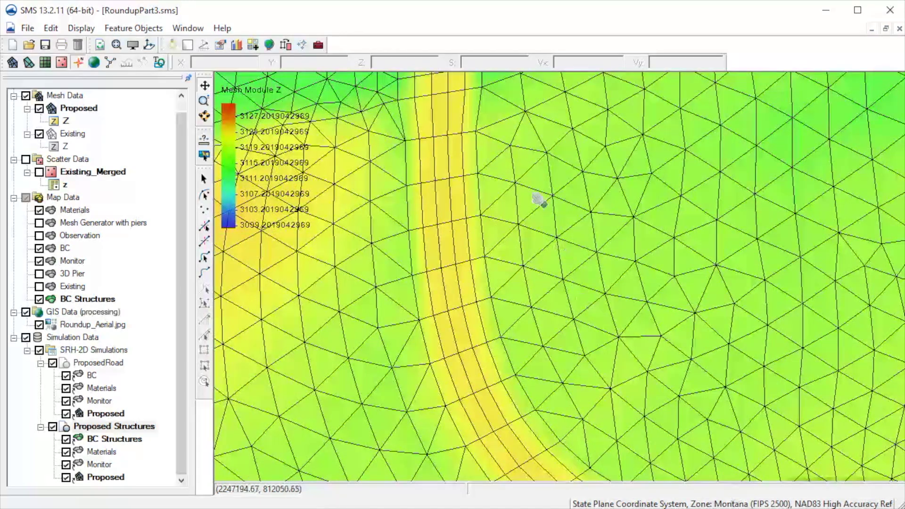
scroll(542, 212, down, 2)
drag(550, 232, 632, 386)
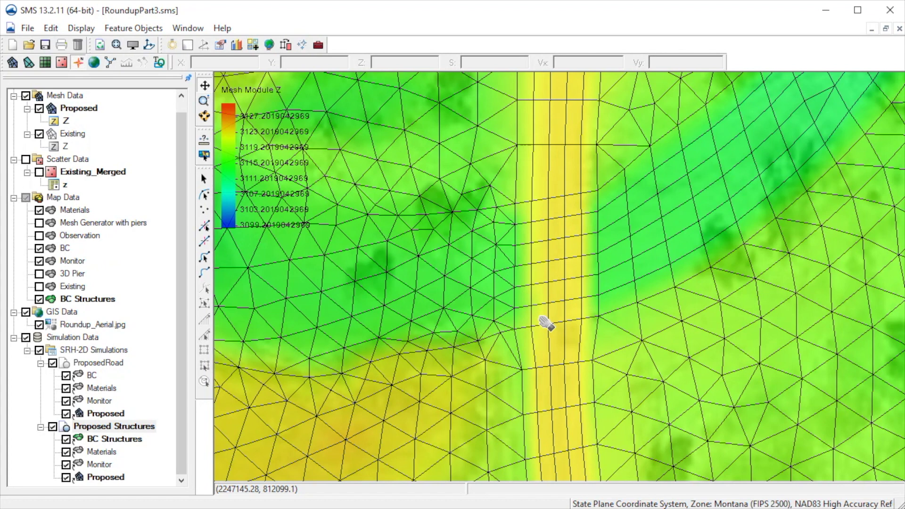
click(119, 299)
Choose the Create Feature Arc tool for the BC Structures coverage
click(206, 274)
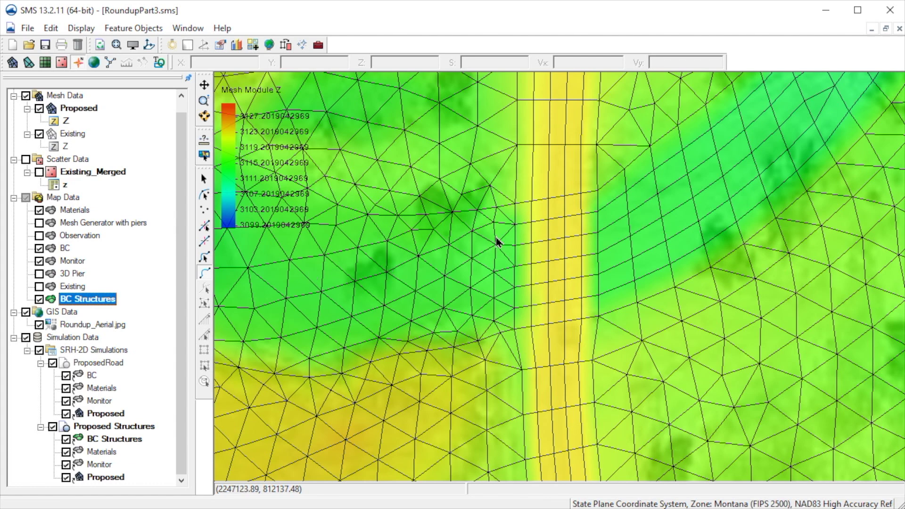
Draw two arcs between mesh nodes, one on each side of the road strip
click(515, 206)
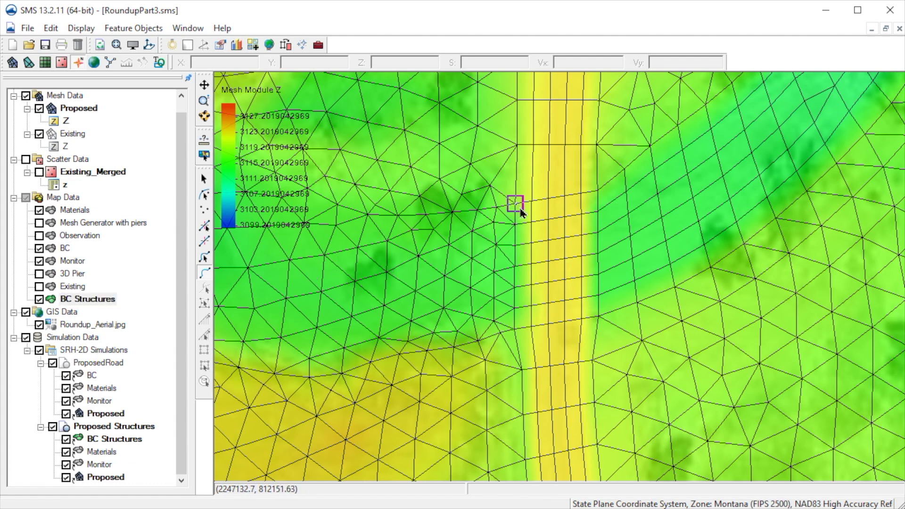
double_click(514, 330)
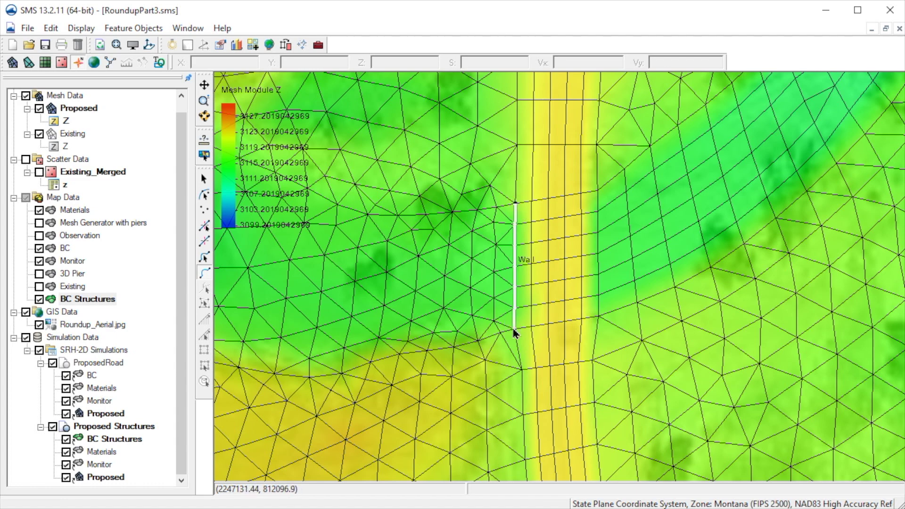
click(598, 191)
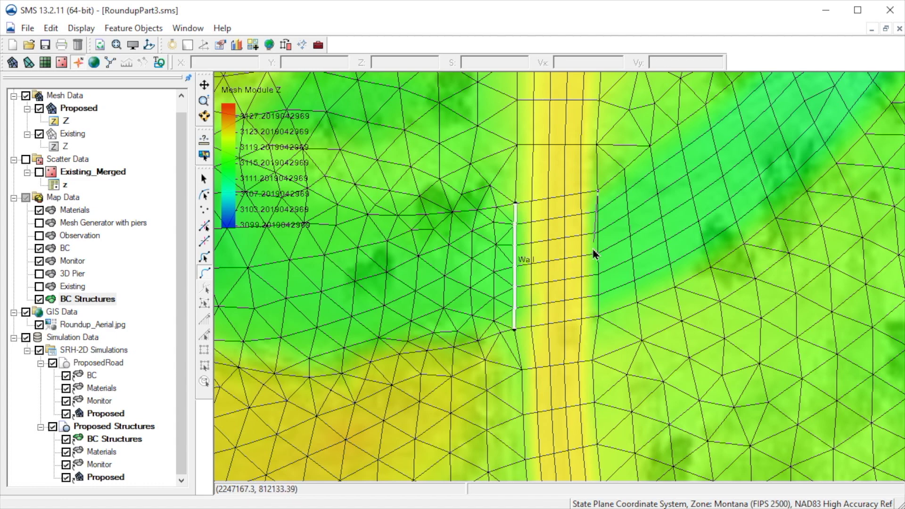
double_click(599, 316)
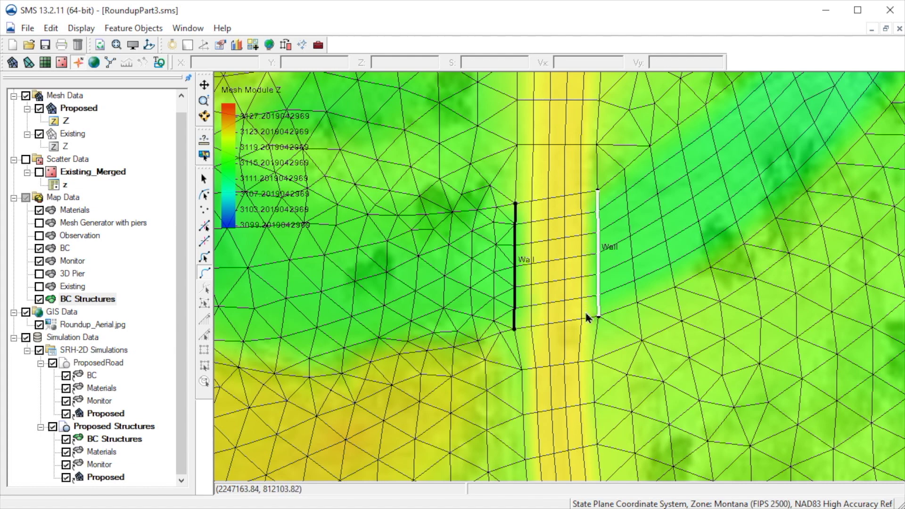
Switch to Select Feature Arc and select the left-hand arc
click(204, 257)
click(598, 283)
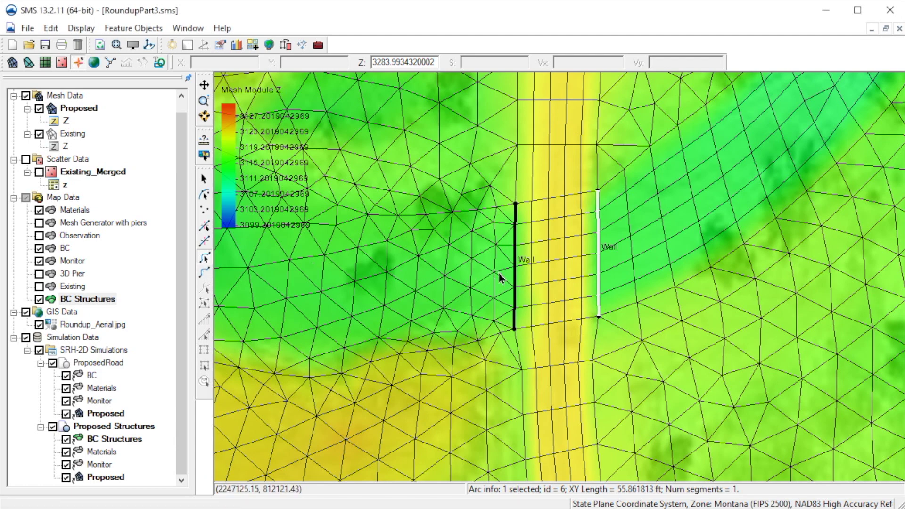
click(514, 282)
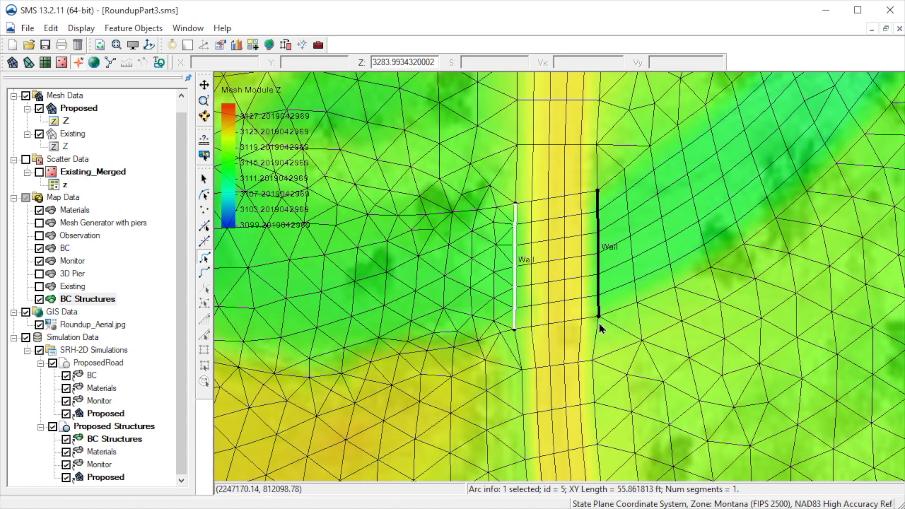
Add the right-hand arc to the selection so both Wall arcs are selected
shift+click(597, 300)
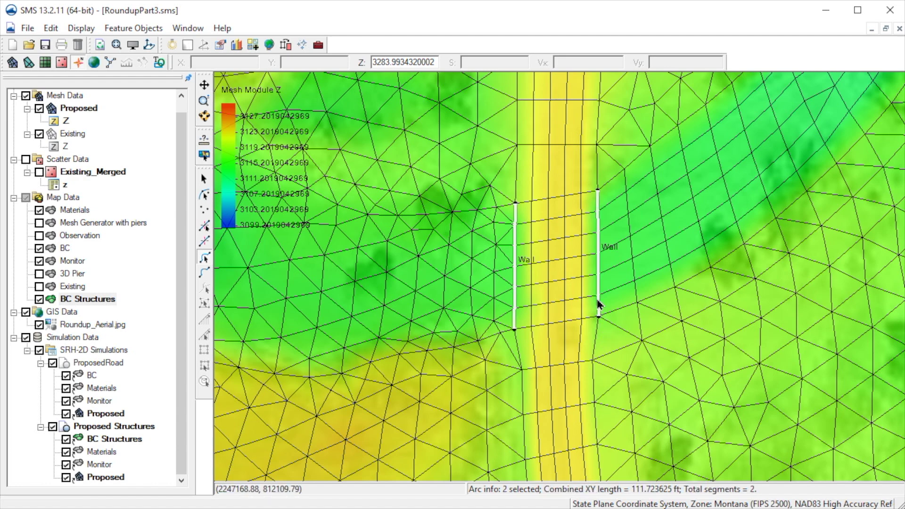
Assign a boundary condition to the selected arcs with BC type Culvert HY-8
right_click(599, 304)
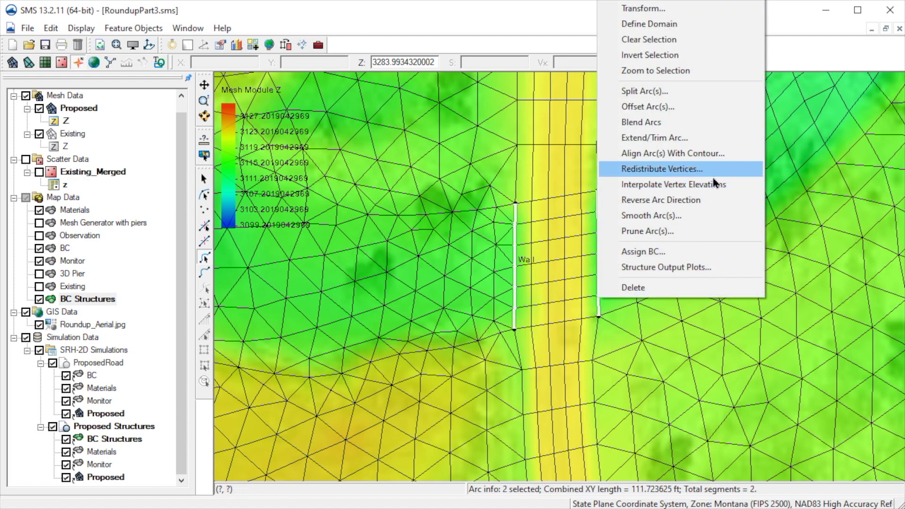
click(709, 253)
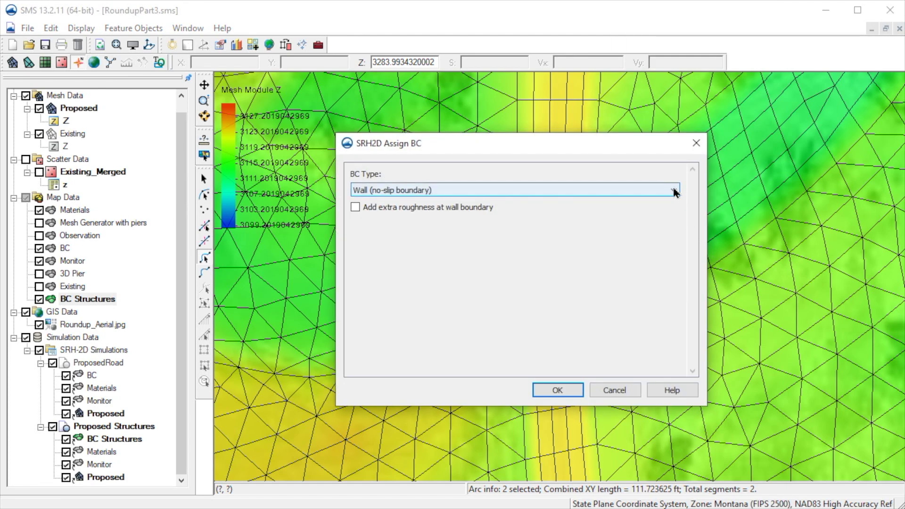
click(675, 192)
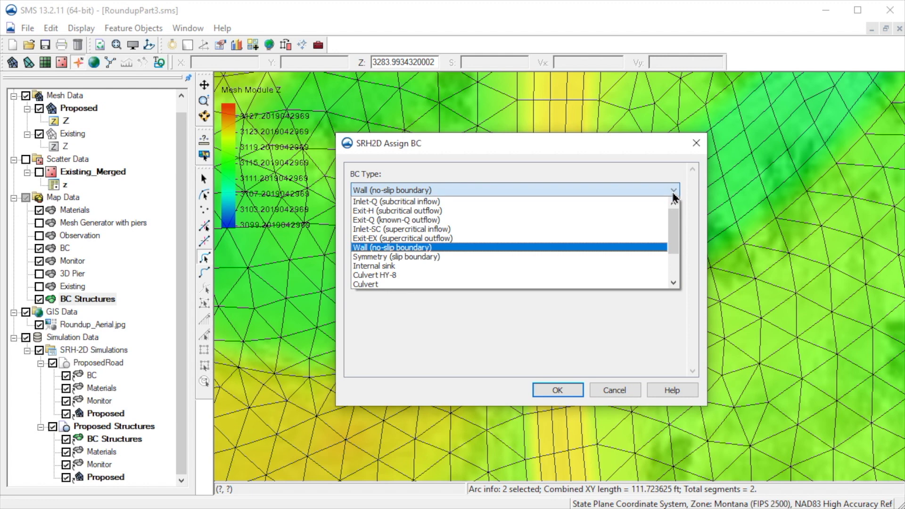
drag(678, 222, 679, 243)
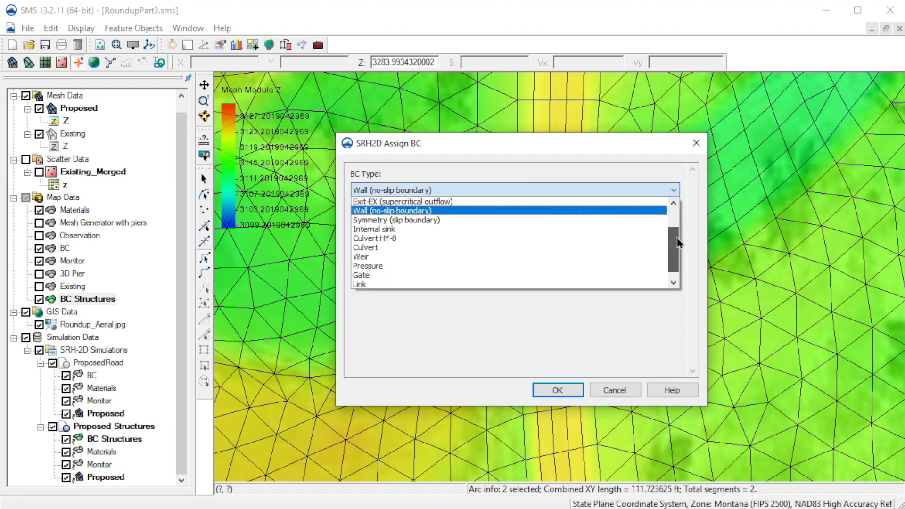
click(580, 239)
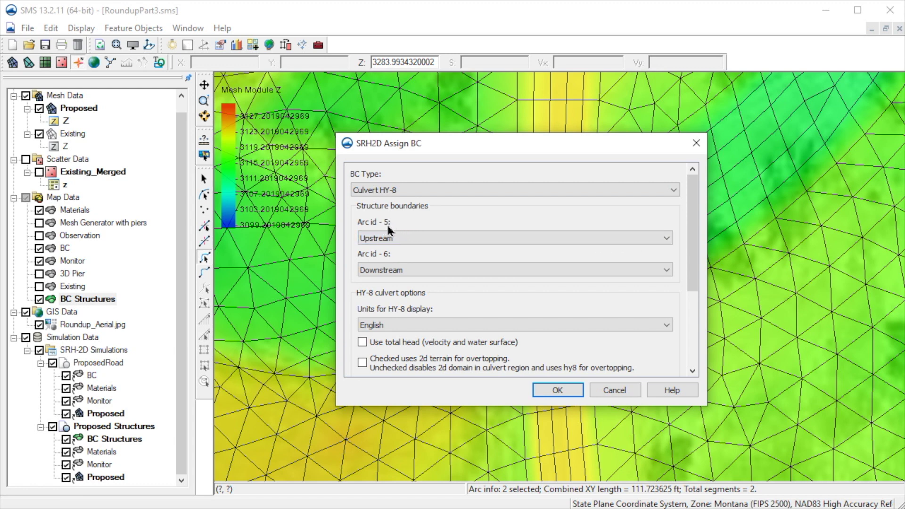
Keep arc 5 as the Upstream boundary and use total head for culvert calculations
click(658, 239)
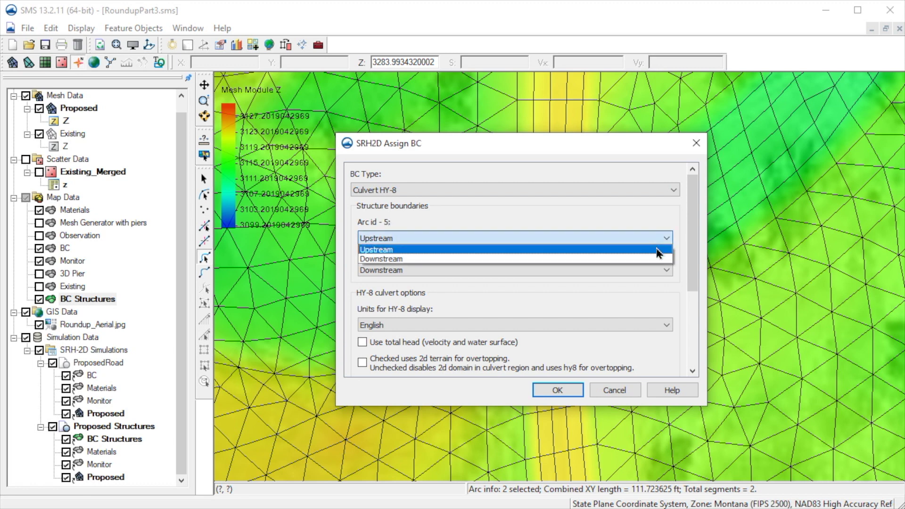
click(659, 253)
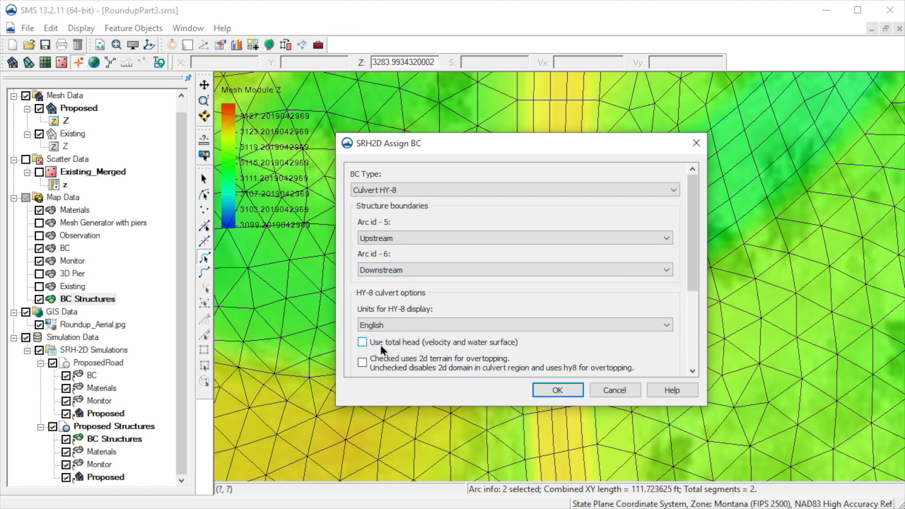
click(361, 341)
Check the HY-8 crossing list, find none available, and launch HY-8 to define one
drag(692, 266, 689, 366)
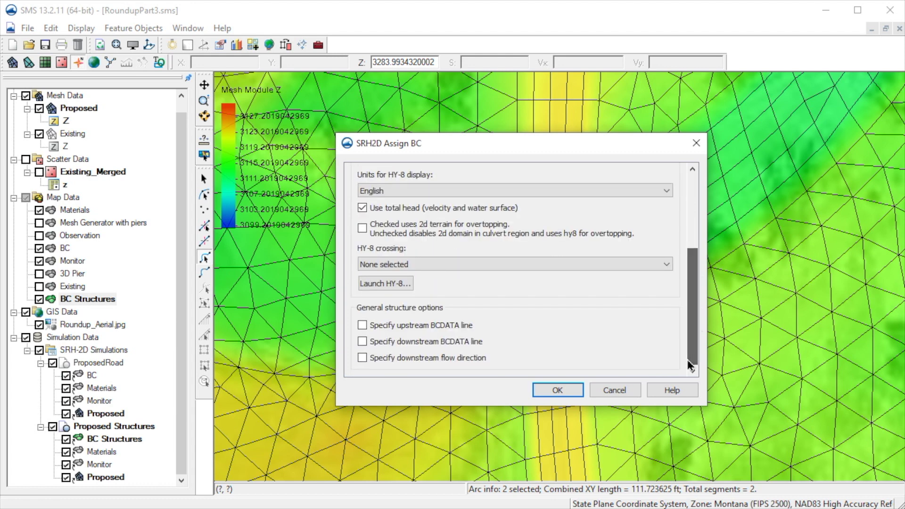
click(668, 267)
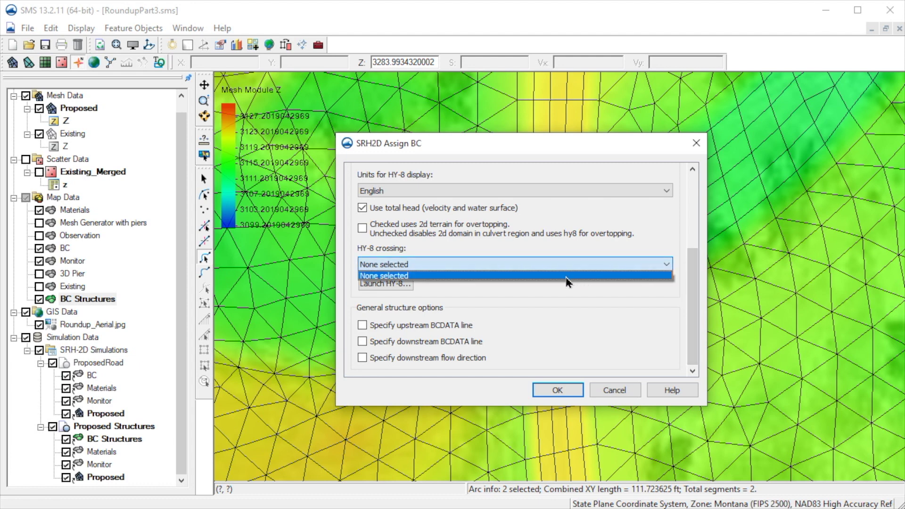
click(571, 291)
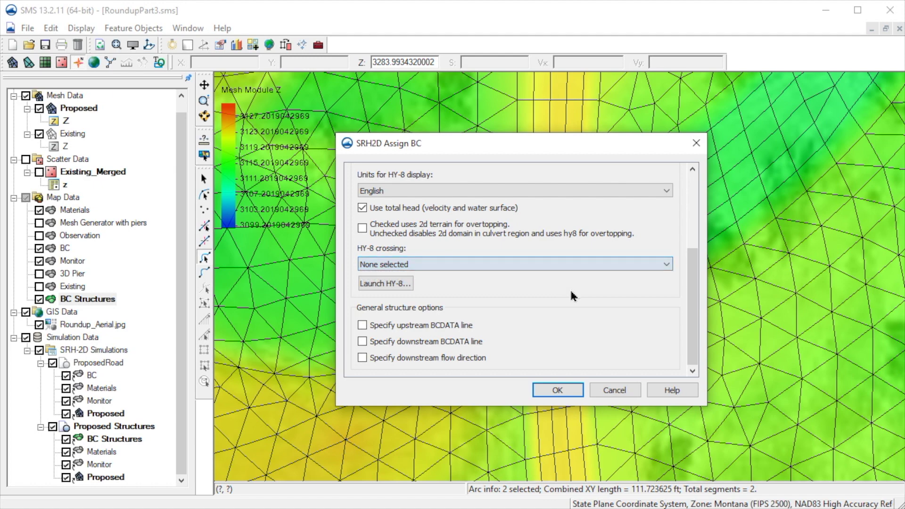
click(393, 284)
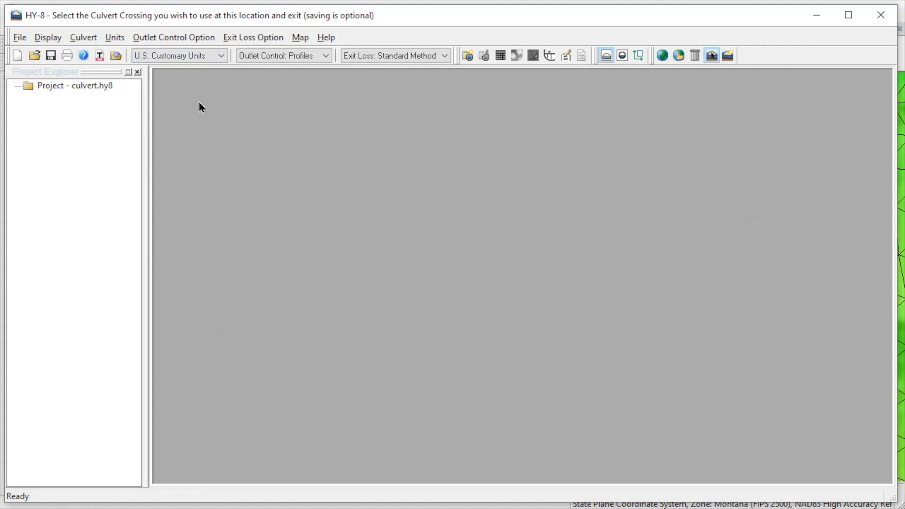
Create a new culvert crossing, Crossing 1, from the HY-8 Culvert menu
click(85, 38)
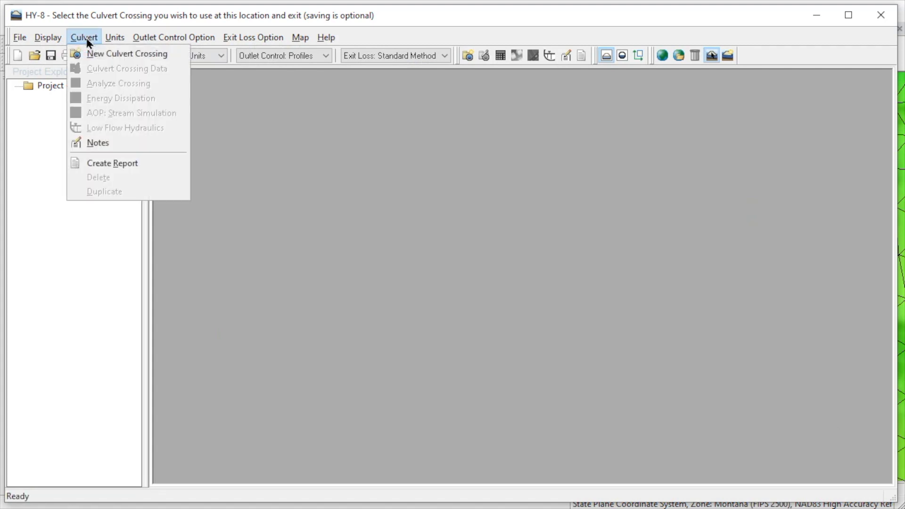
click(177, 59)
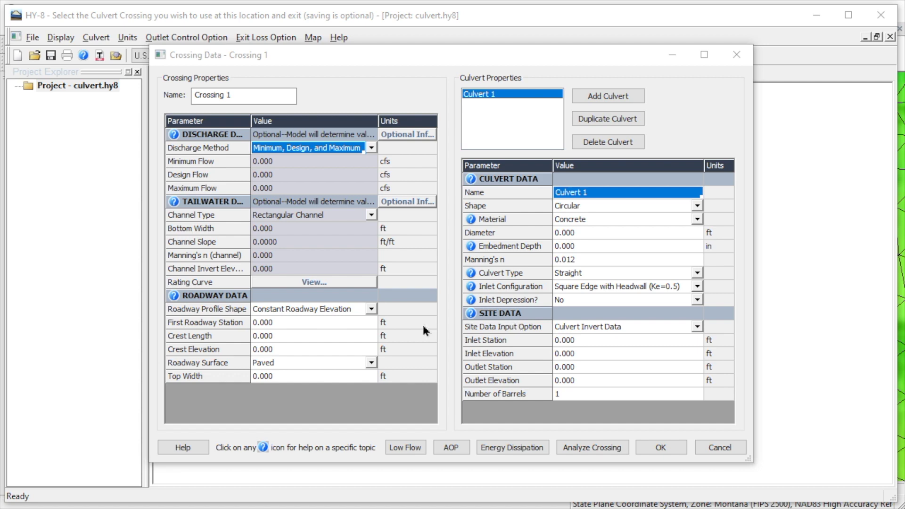
Set the roadway crest length to 35 ft and crest elevation to 3122 ft
click(307, 329)
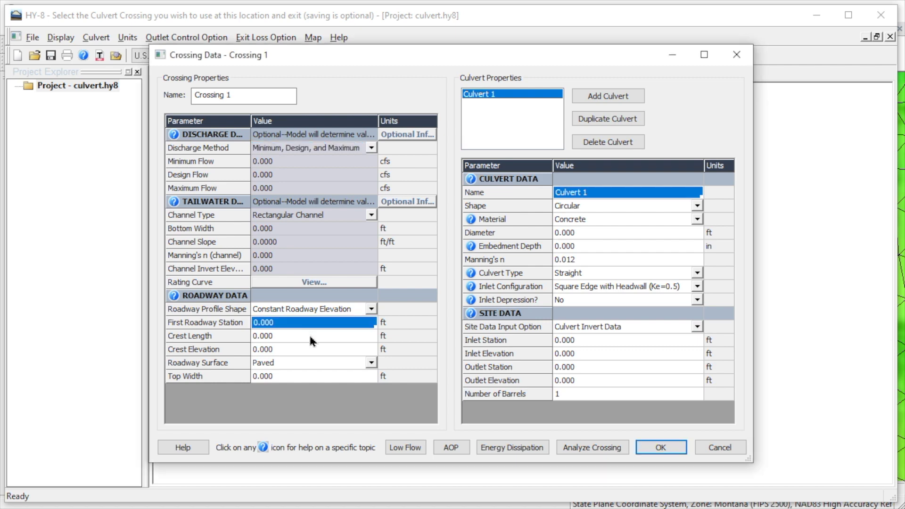
click(309, 336)
text(35)
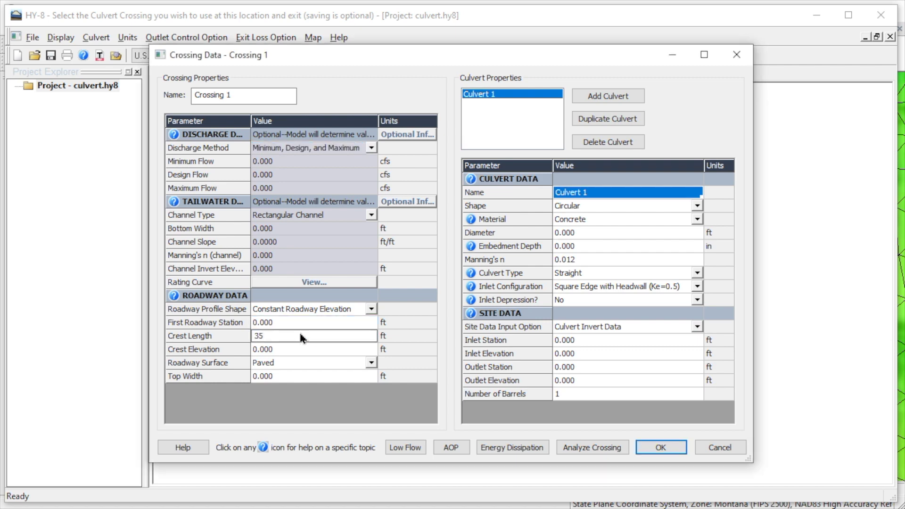
click(301, 351)
text(31)
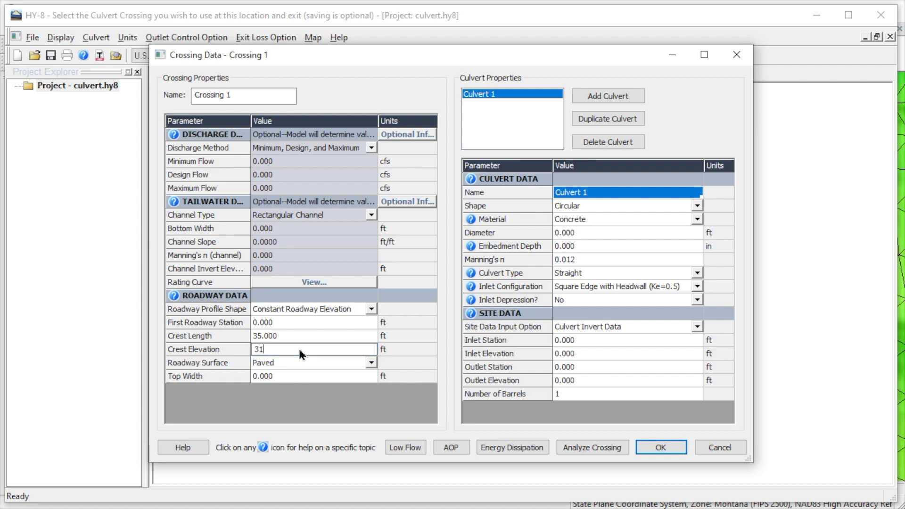
text(22)
click(311, 376)
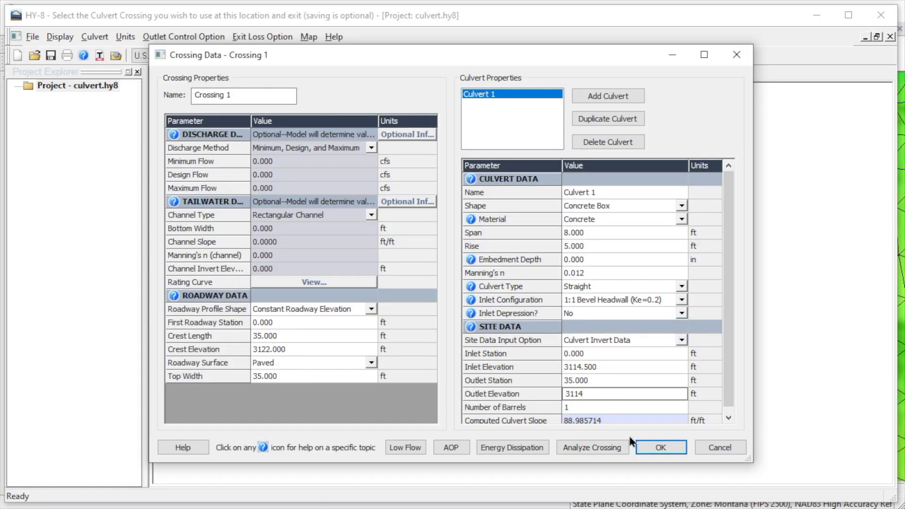
Finish the 8×5 ft concrete box culvert with 3114.5/3114 inverts, save Crossing 1, and exit HY-8
click(642, 443)
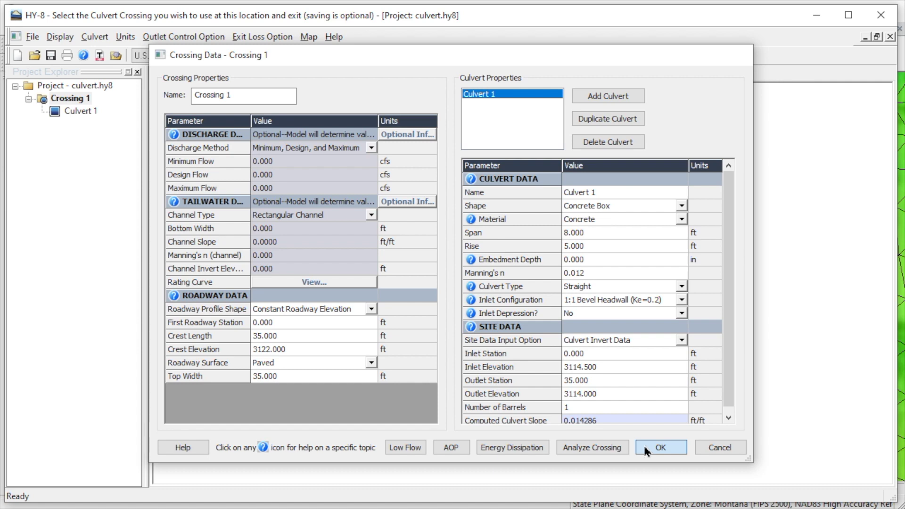
click(645, 449)
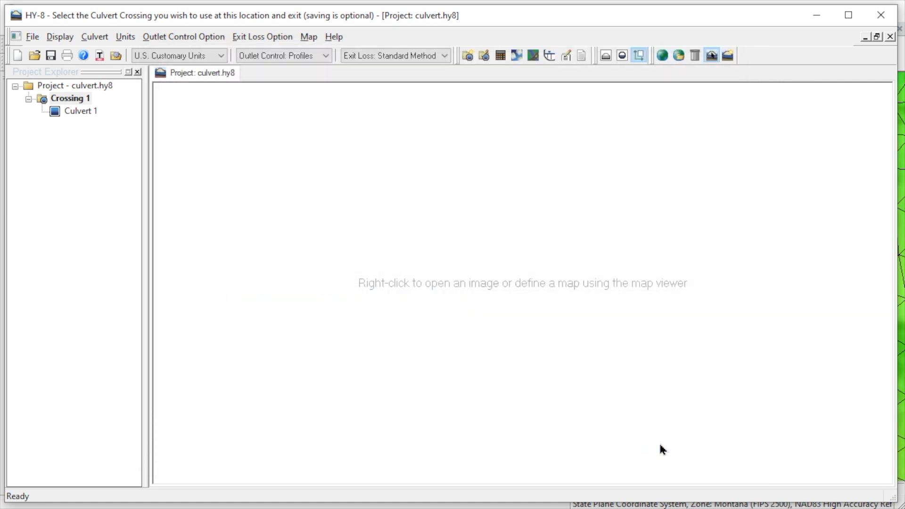
click(881, 16)
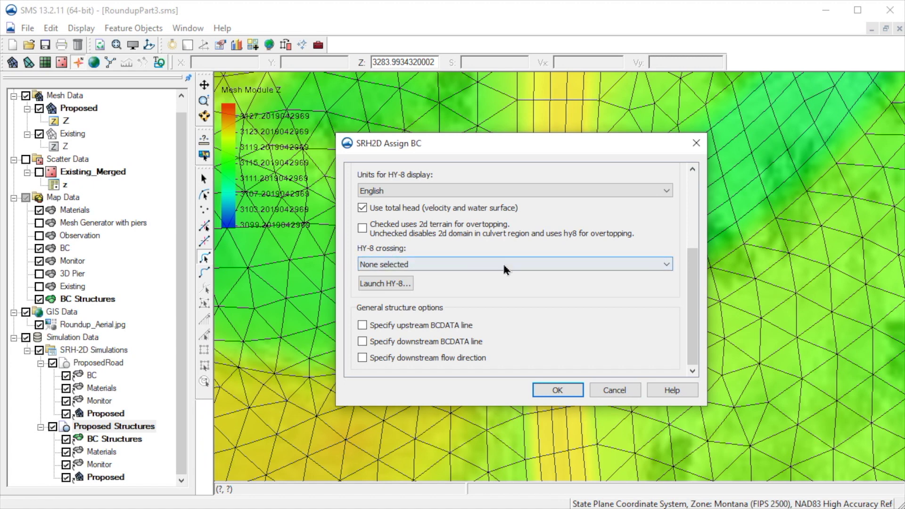
Link the culvert arcs to HY-8 Crossing 1 and confirm the boundary condition
click(662, 267)
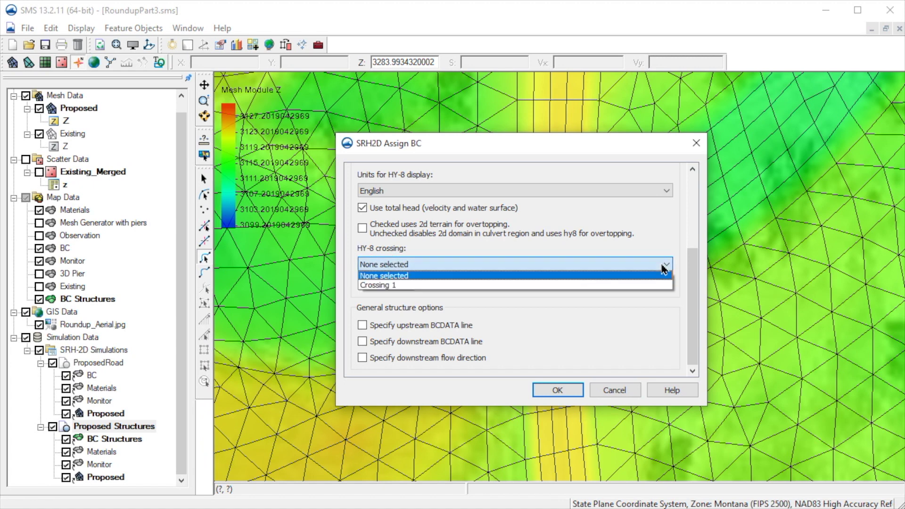
click(649, 286)
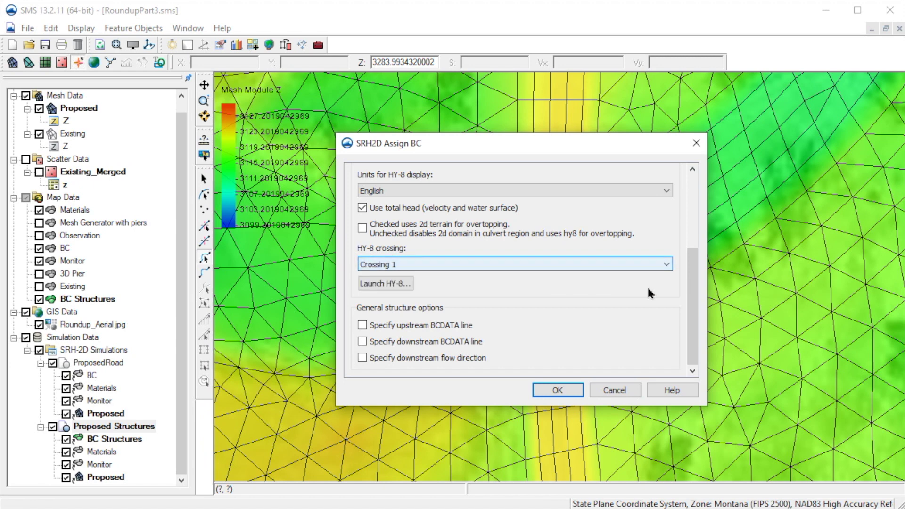
click(575, 391)
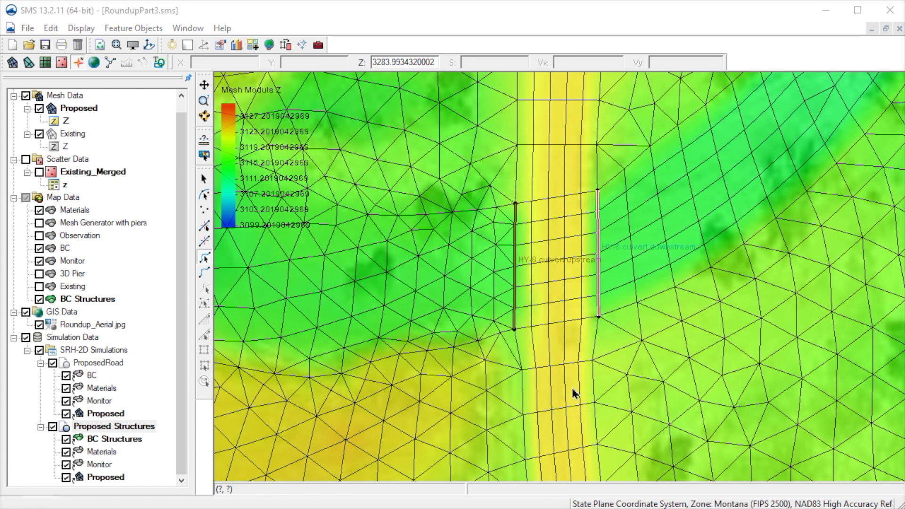
right_click(152, 428)
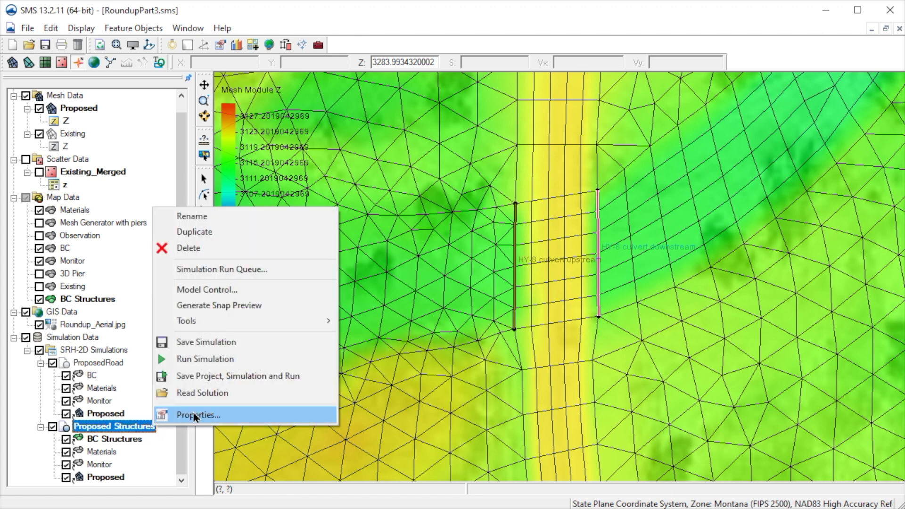
Save the project, run the Proposed Structures simulation, and clear the arc selection
click(314, 382)
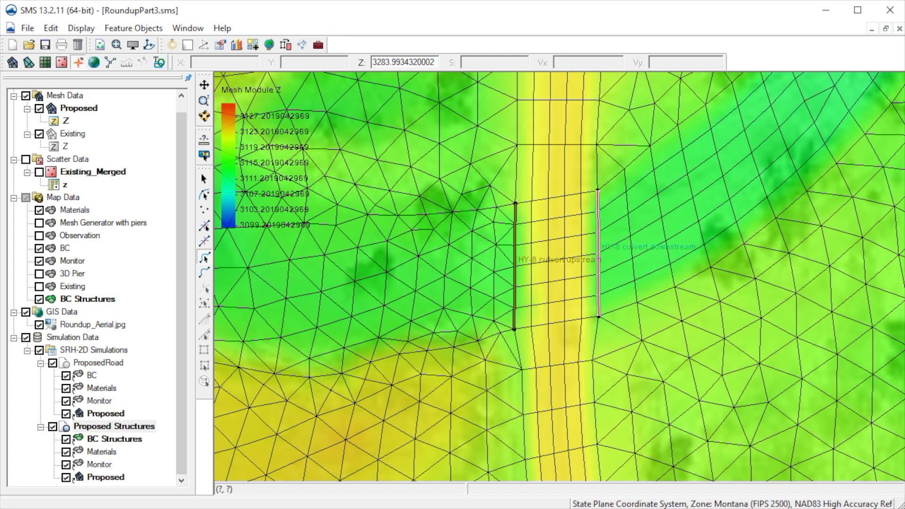
key(Escape)
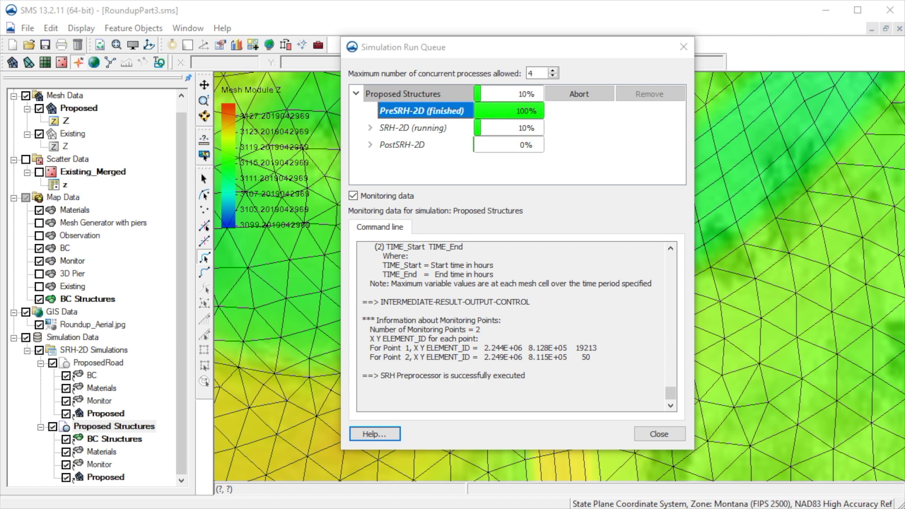
Select the SRH-2D run in the queue and display the Pt1 water-surface elevation monitor plot
click(427, 127)
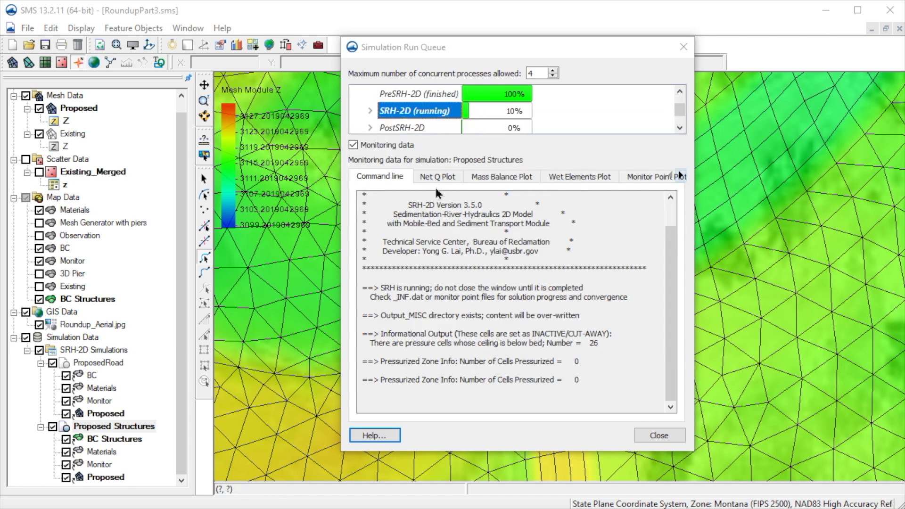
click(653, 176)
click(681, 125)
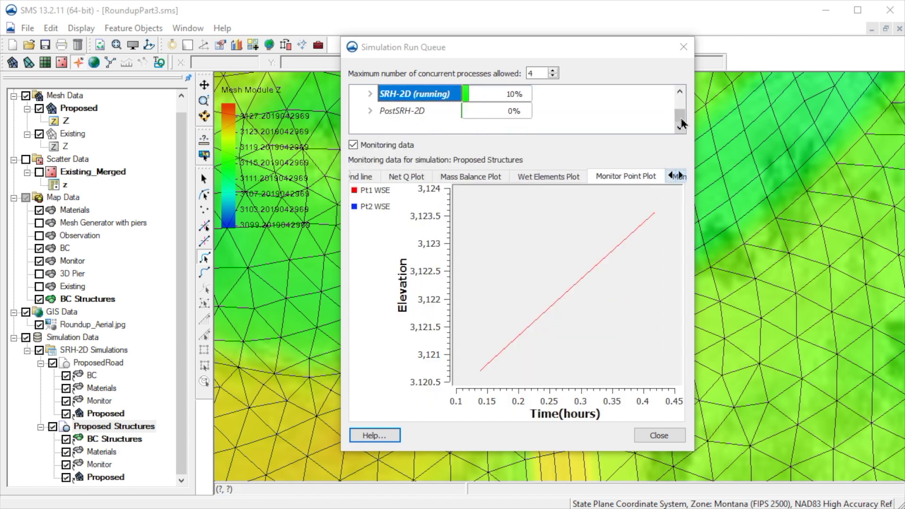
click(680, 91)
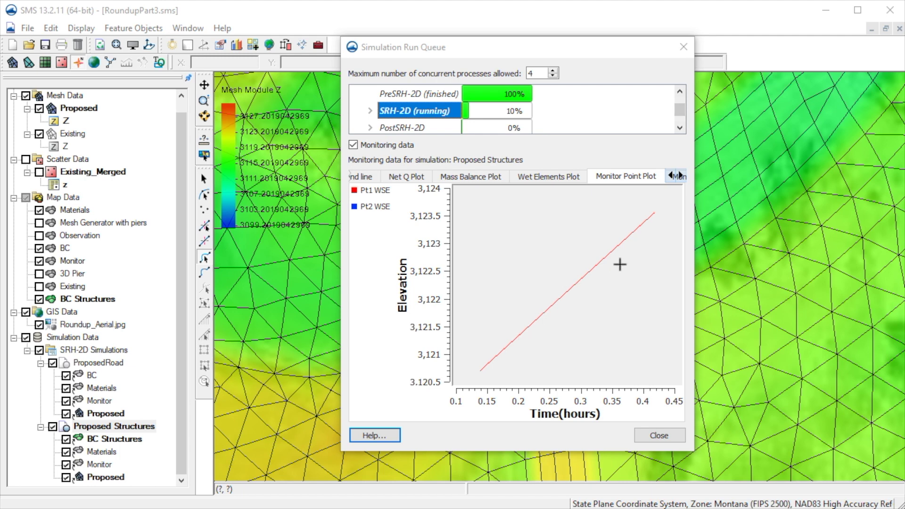